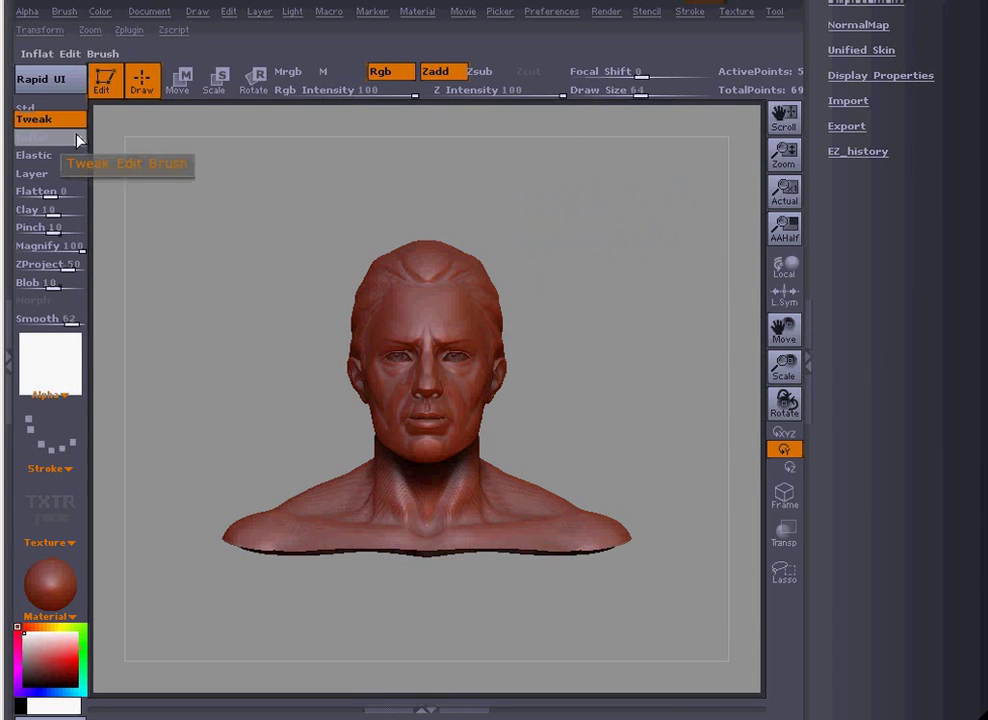
# - Orbit toward profile and pull the top of the skull into a tall test peak with Tweak
pyautogui.moveTo(256, 279); pyautogui.dragTo(154, 296)
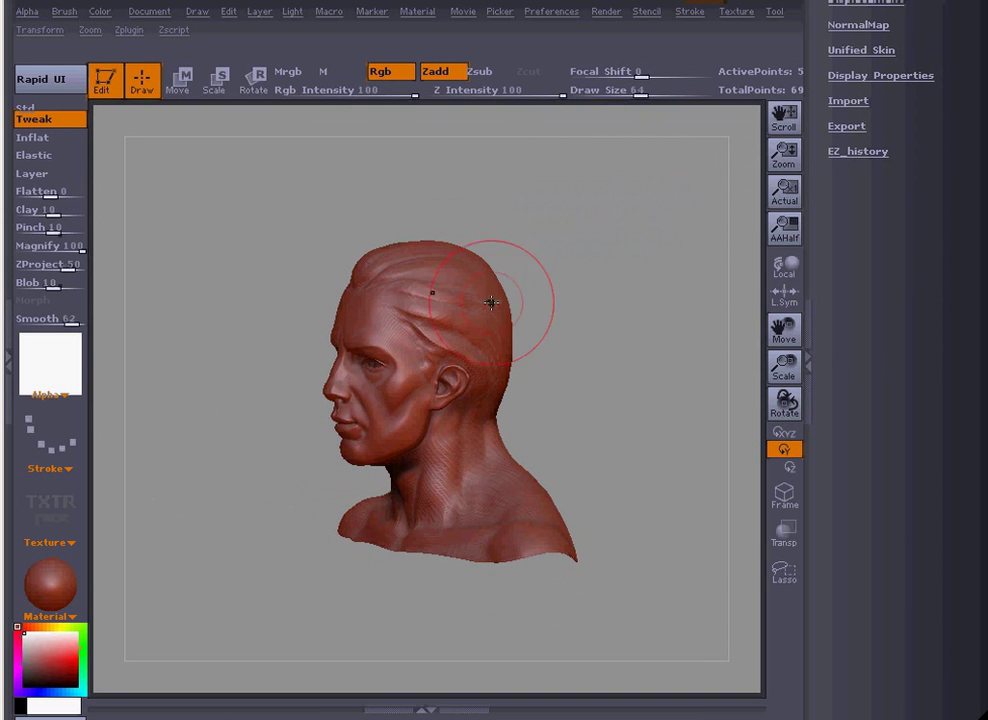
pyautogui.moveTo(591, 252); pyautogui.dragTo(587, 261)
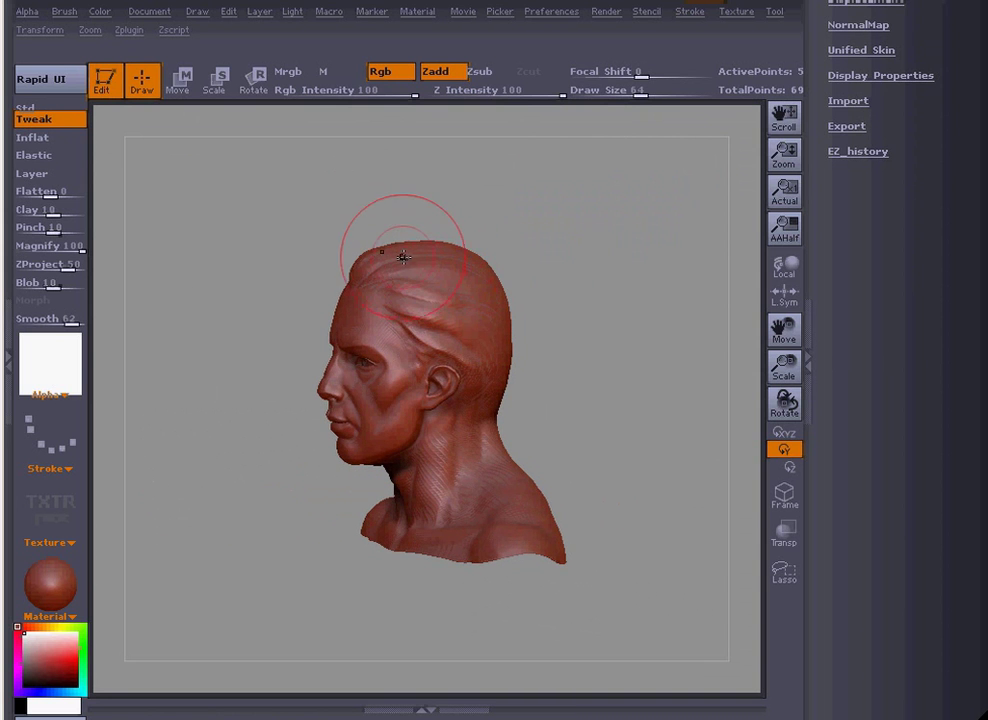
pyautogui.moveTo(394, 257); pyautogui.dragTo(403, 185)
# - Toggle undo and redo on the peak stroke, ending with the skull's rounded shape restored
pyautogui.hotkey('ctrl', 'z')
pyautogui.hotkey('ctrl', 'shift', 'z')
pyautogui.hotkey('ctrl', 'z')
pyautogui.hotkey('ctrl', 'shift', 'z')
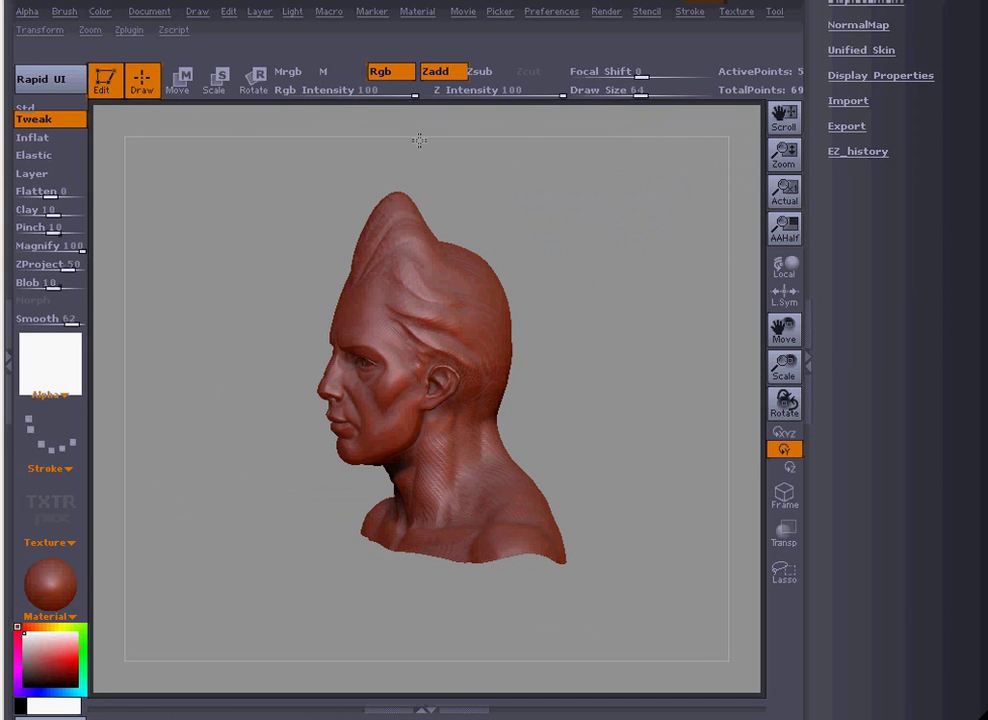
pyautogui.hotkey('ctrl', 'z')
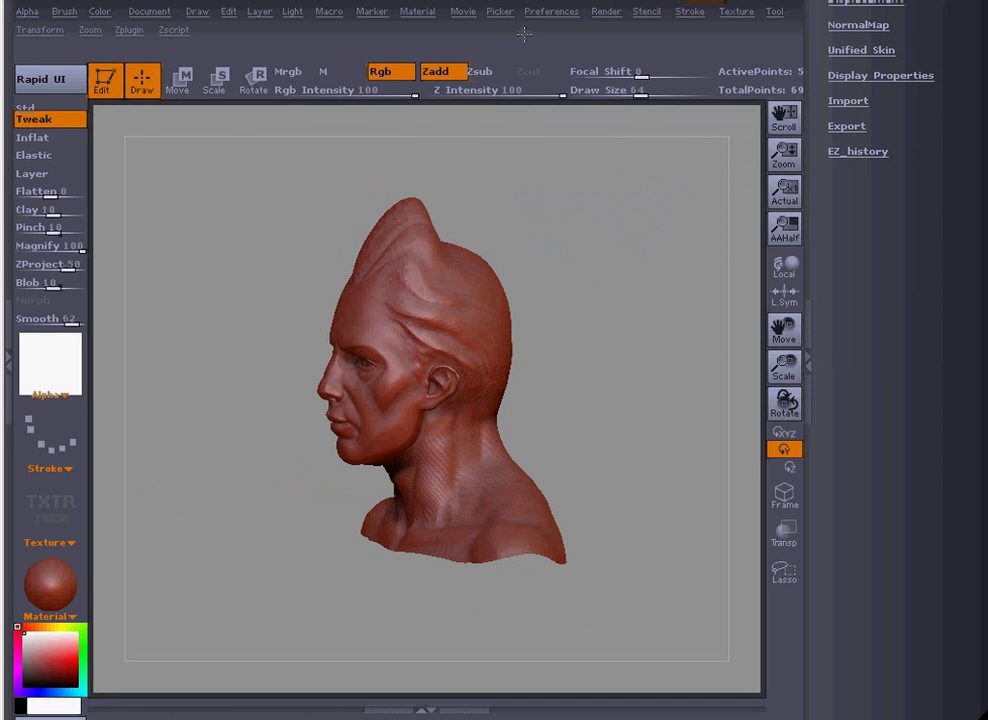
pyautogui.hotkey('ctrl', 'z')
pyautogui.hotkey('ctrl', 'shift', 'z')
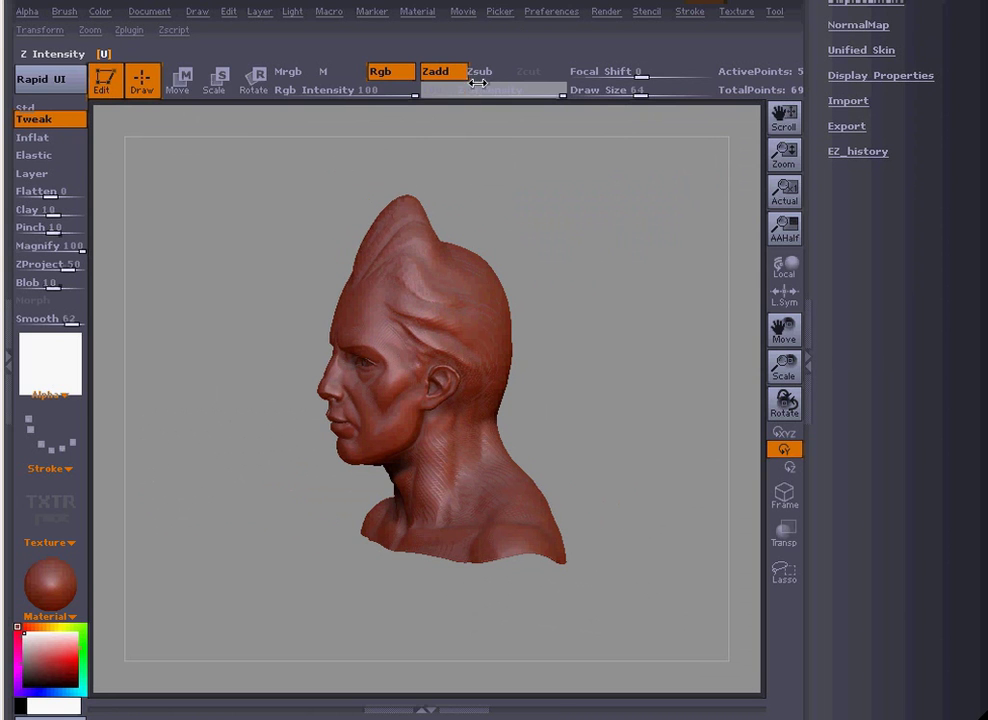
pyautogui.hotkey('ctrl', 'z')
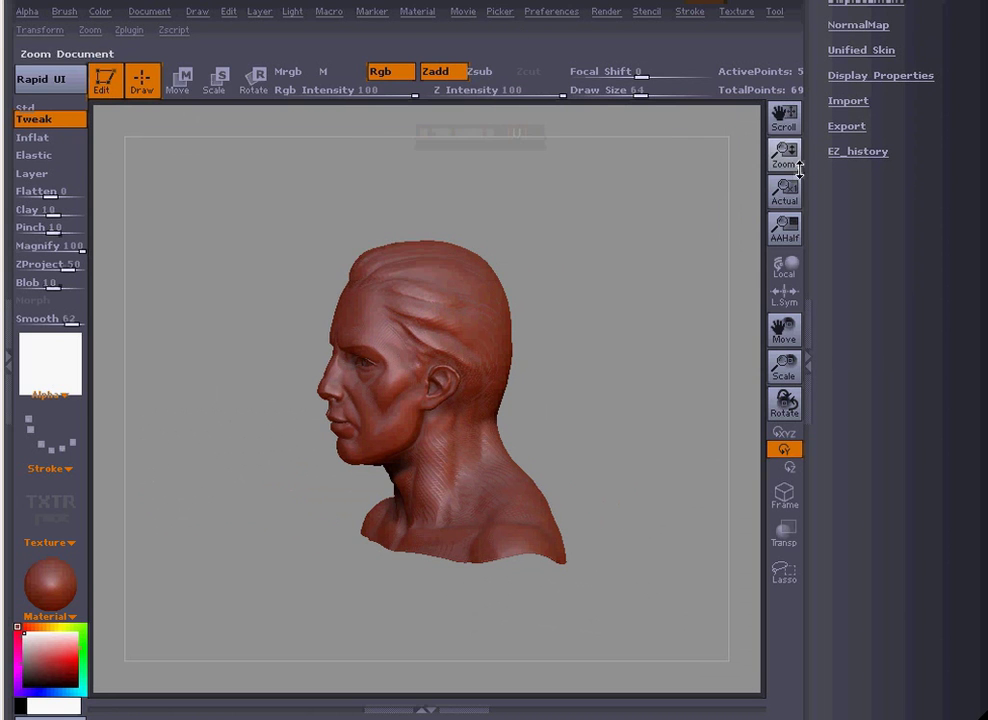
pyautogui.scroll(5, 814, 159)
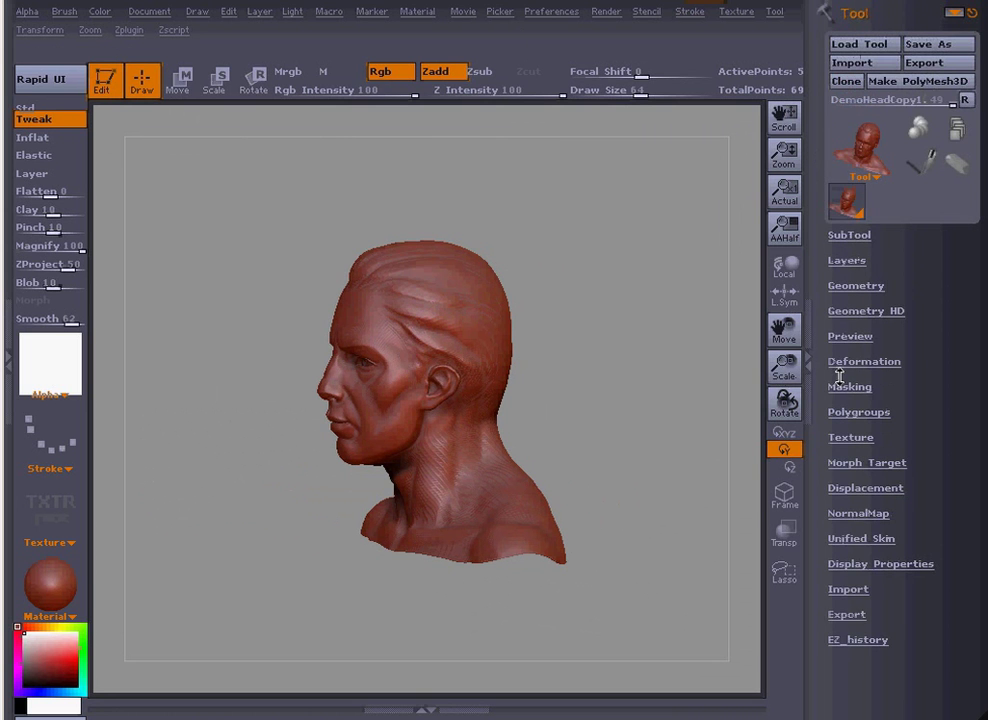
# - Expand Deformation and SubTool in the Tool palette and check the DemoHeadCopy and eyes poly counts
pyautogui.click(858, 363)
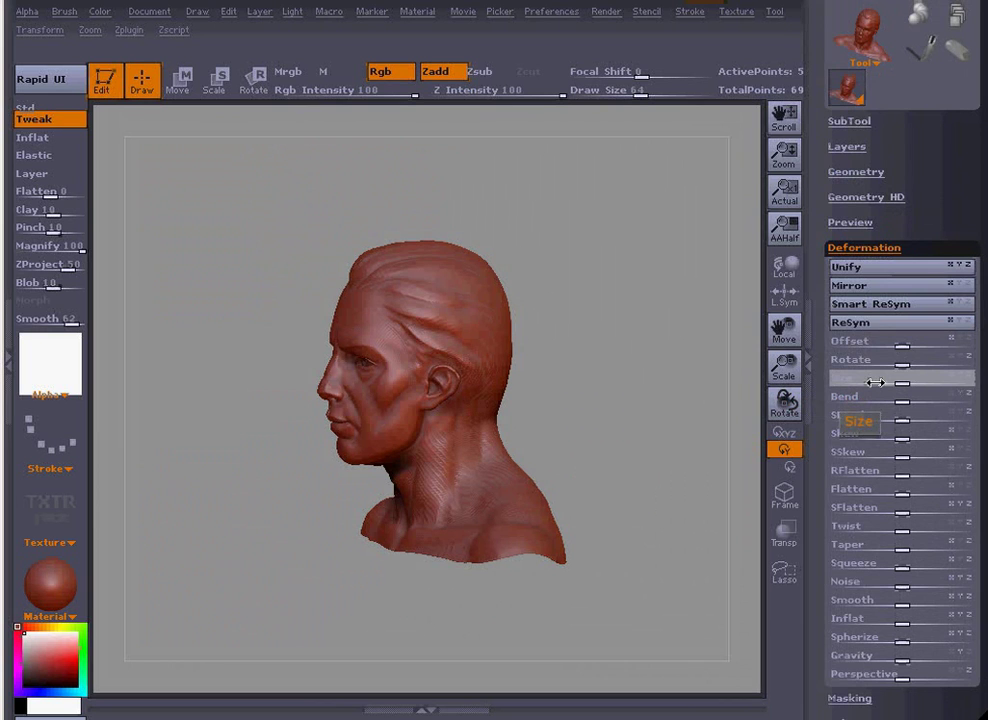
pyautogui.click(850, 122)
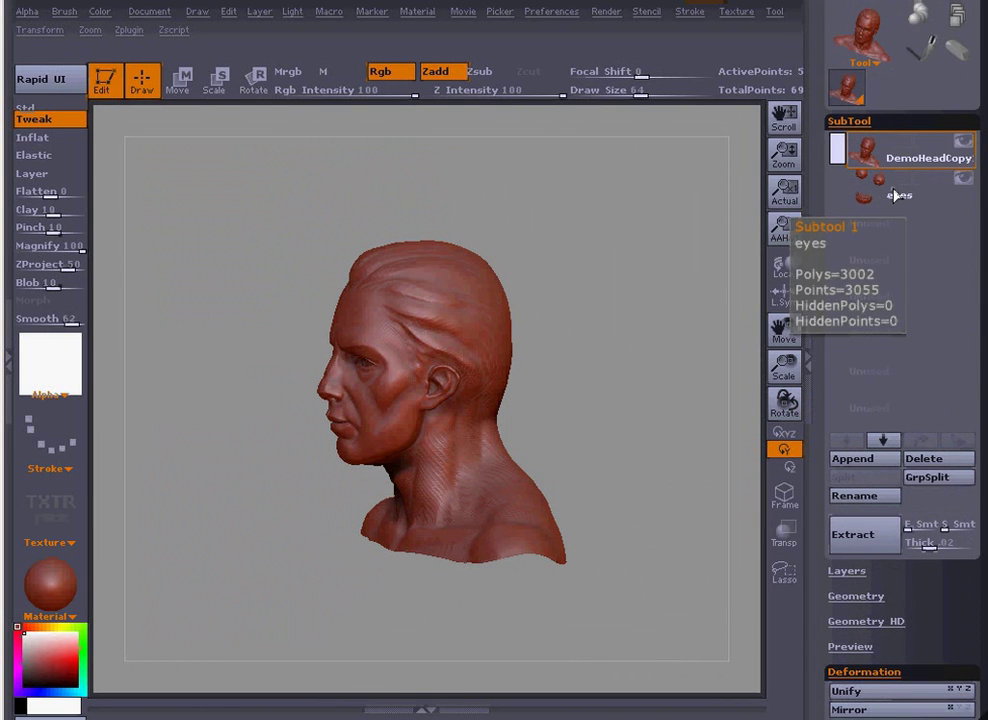
pyautogui.moveTo(897, 158)
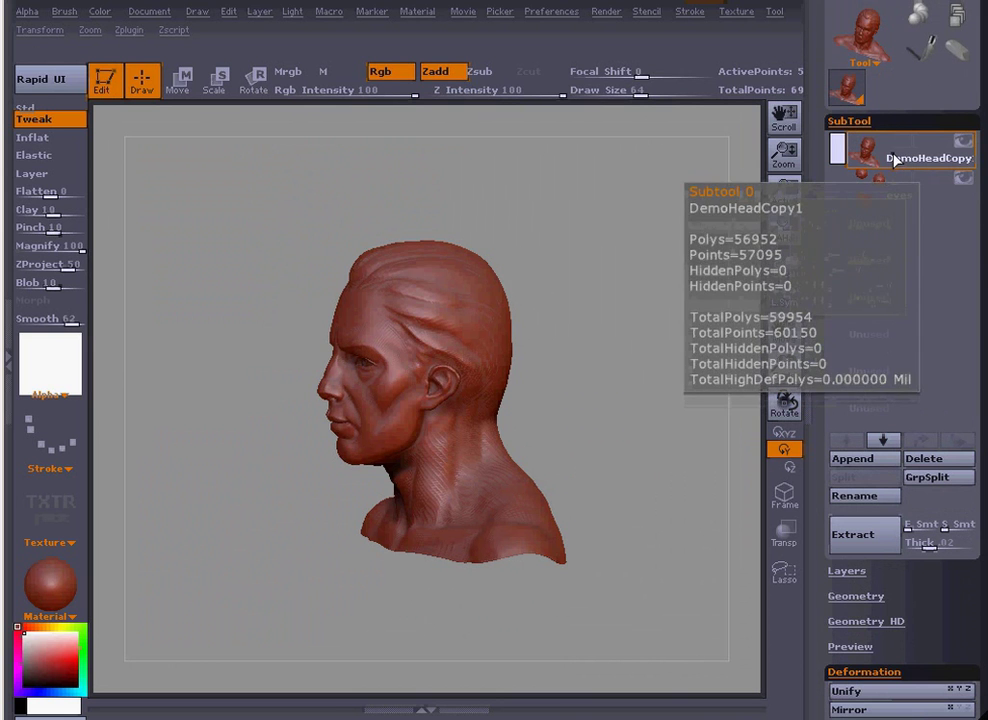
pyautogui.moveTo(894, 185)
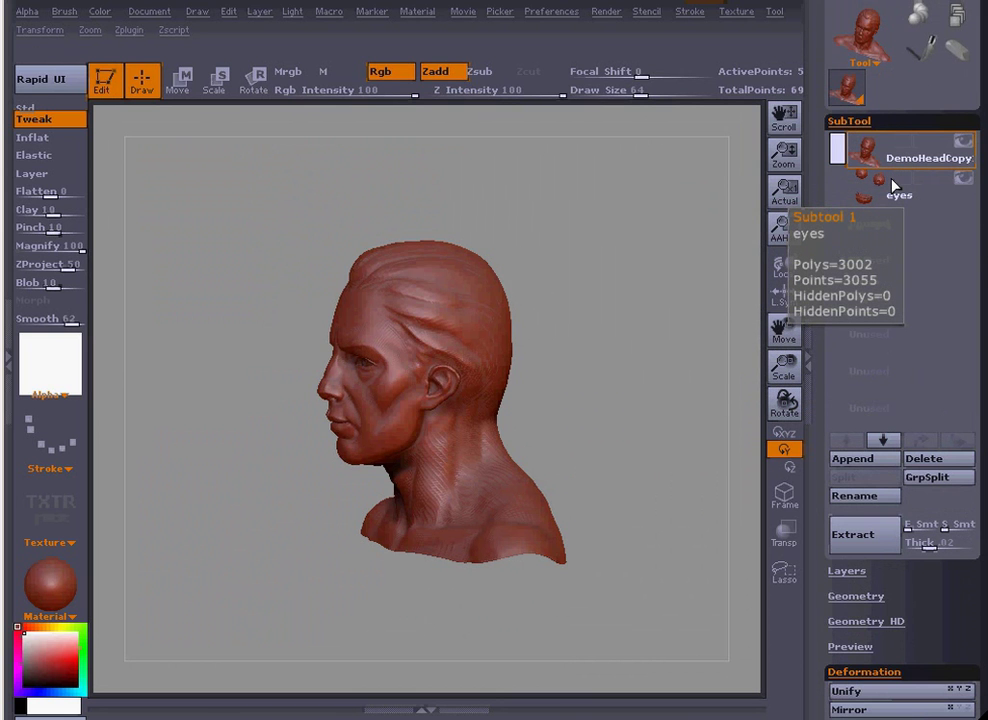
pyautogui.moveTo(822, 273); pyautogui.dragTo(829, 157)
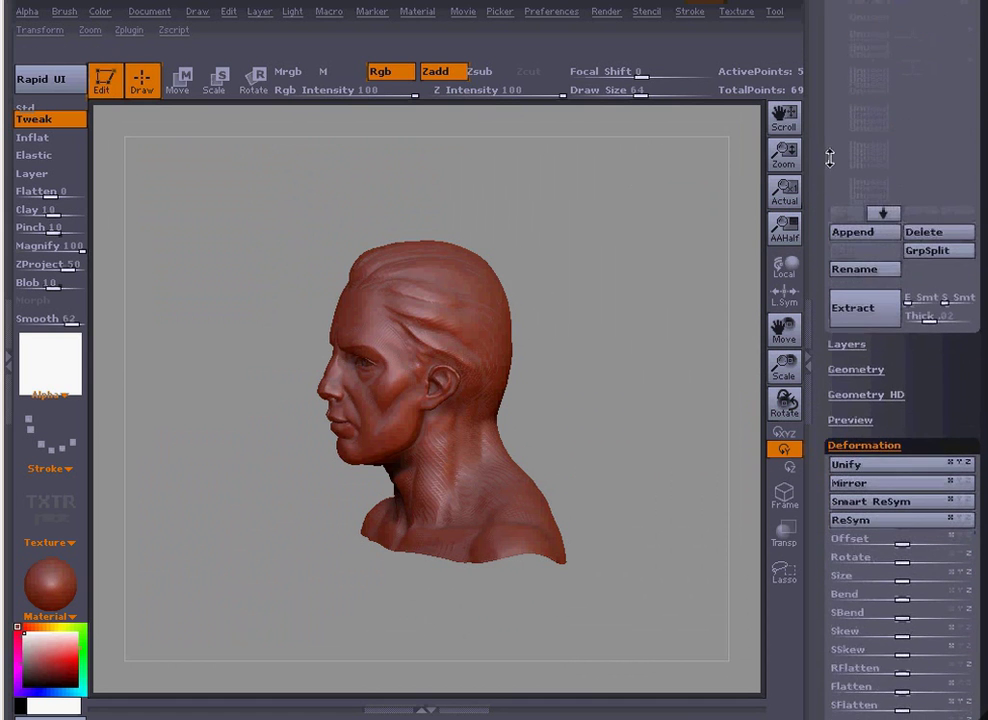
# - Merge DemoHeadCopy and eyes into one 17,240-polygon mesh with Zplugin > Make1Mesh
pyautogui.click(856, 370)
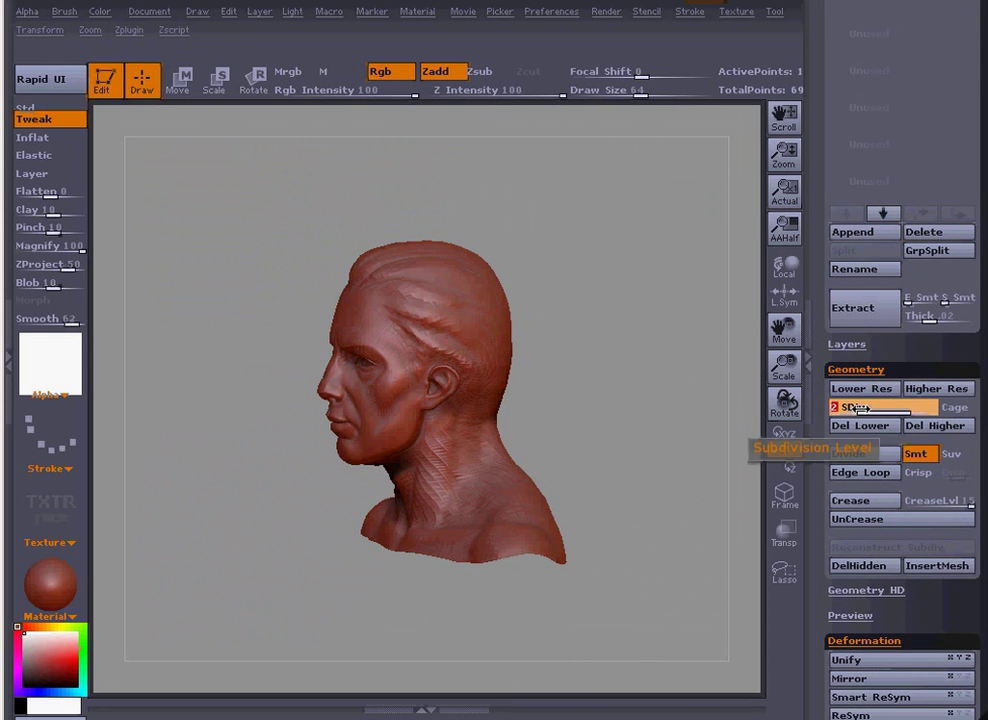
pyautogui.click(128, 30)
pyautogui.click(157, 190)
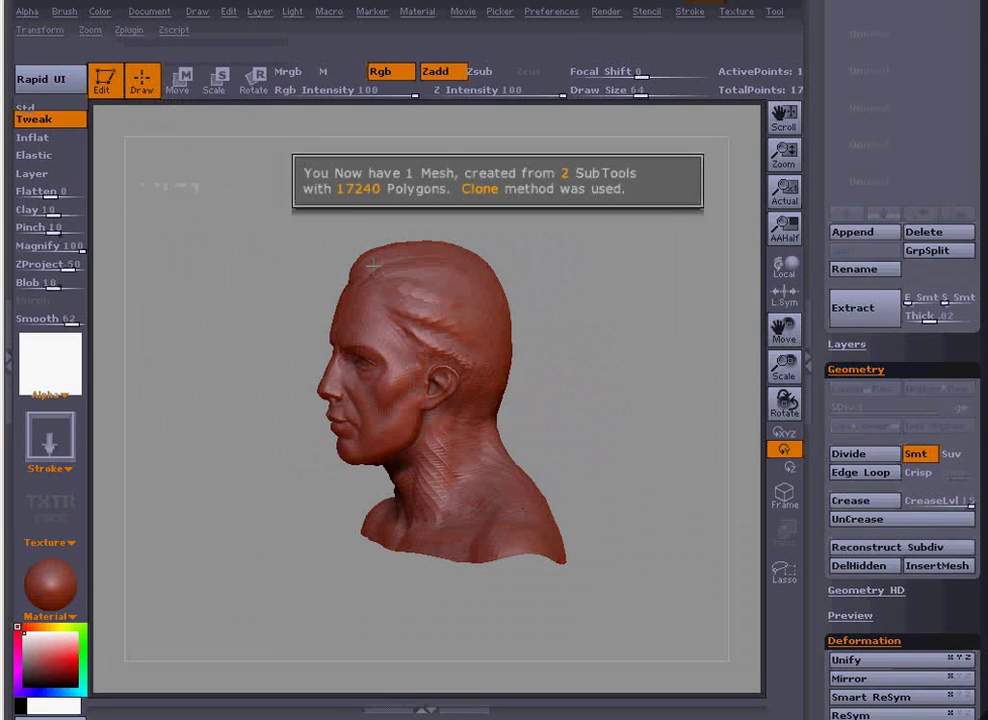
pyautogui.moveTo(816, 216); pyautogui.dragTo(817, 340)
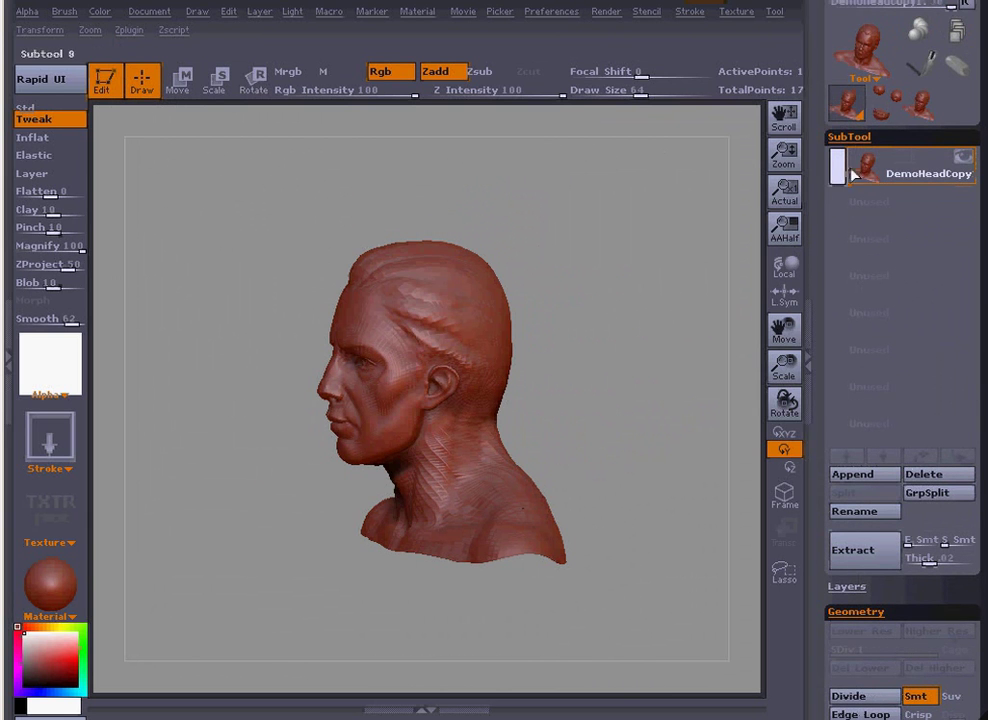
pyautogui.click(849, 137)
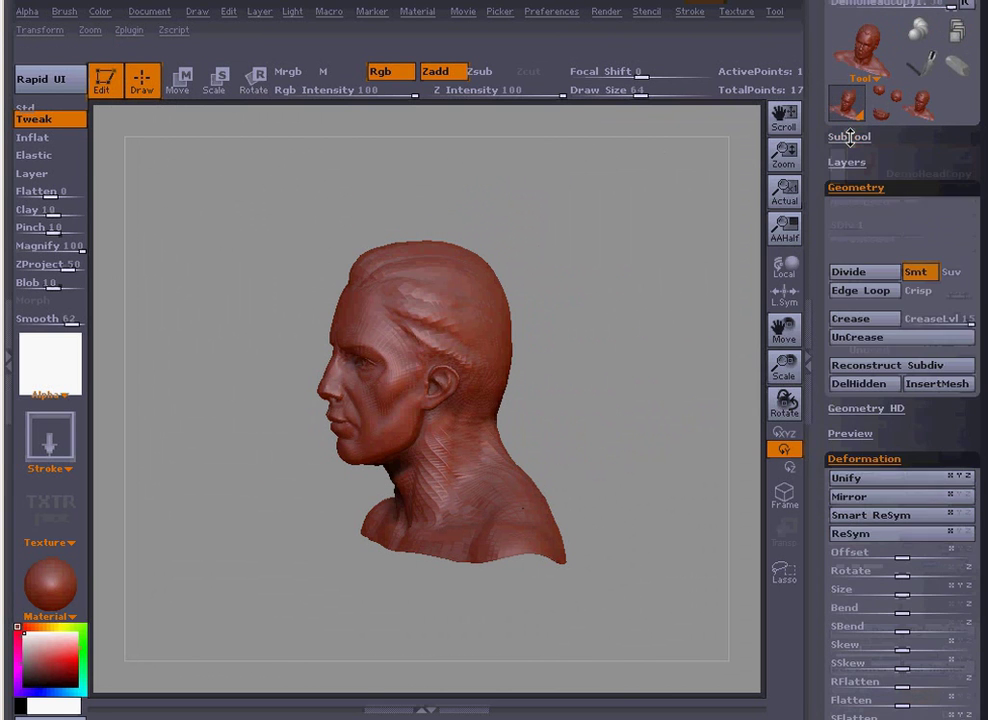
pyautogui.moveTo(822, 233); pyautogui.dragTo(822, 129)
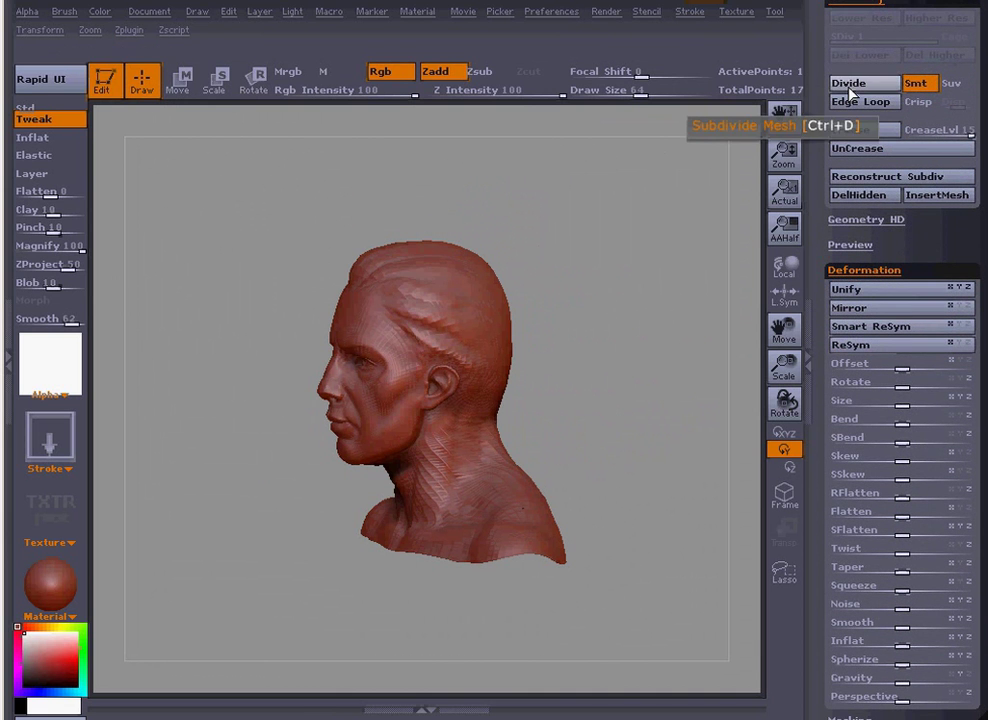
pyautogui.moveTo(906, 405); pyautogui.dragTo(858, 401)
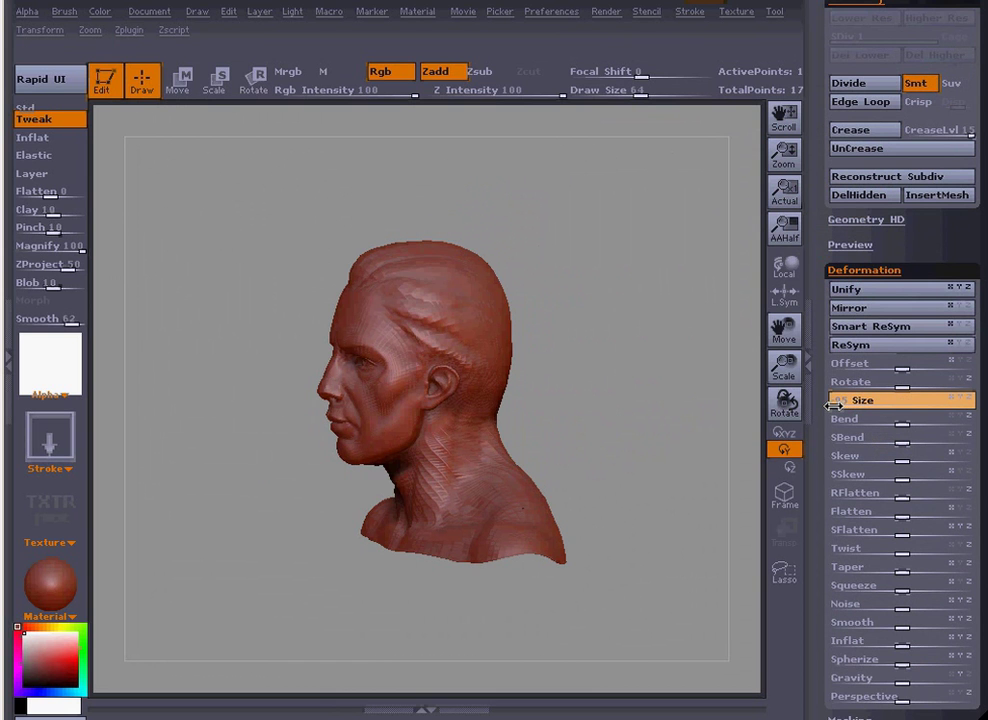
pyautogui.moveTo(831, 405); pyautogui.dragTo(826, 404)
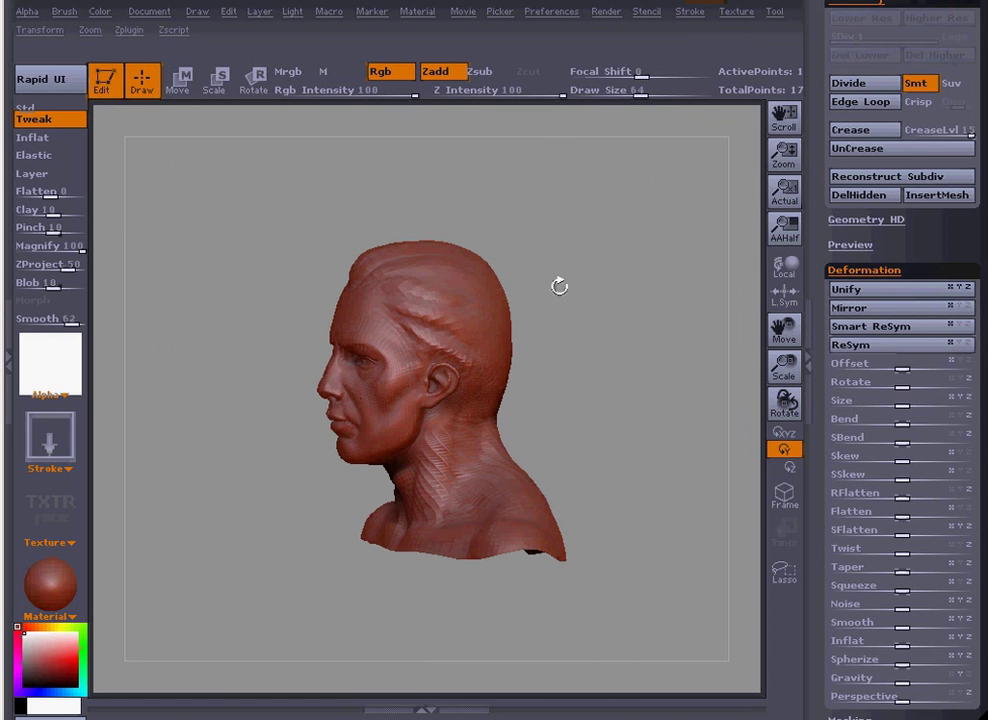
# - Subdivide the merged mesh twice, then return to the lowest subdivision level
pyautogui.click(843, 85)
pyautogui.click(840, 88)
pyautogui.keyDown('alt'); pyautogui.moveTo(651, 233); pyautogui.dragTo(589, 408); pyautogui.keyUp('alt')
pyautogui.moveTo(814, 170); pyautogui.dragTo(816, 265)
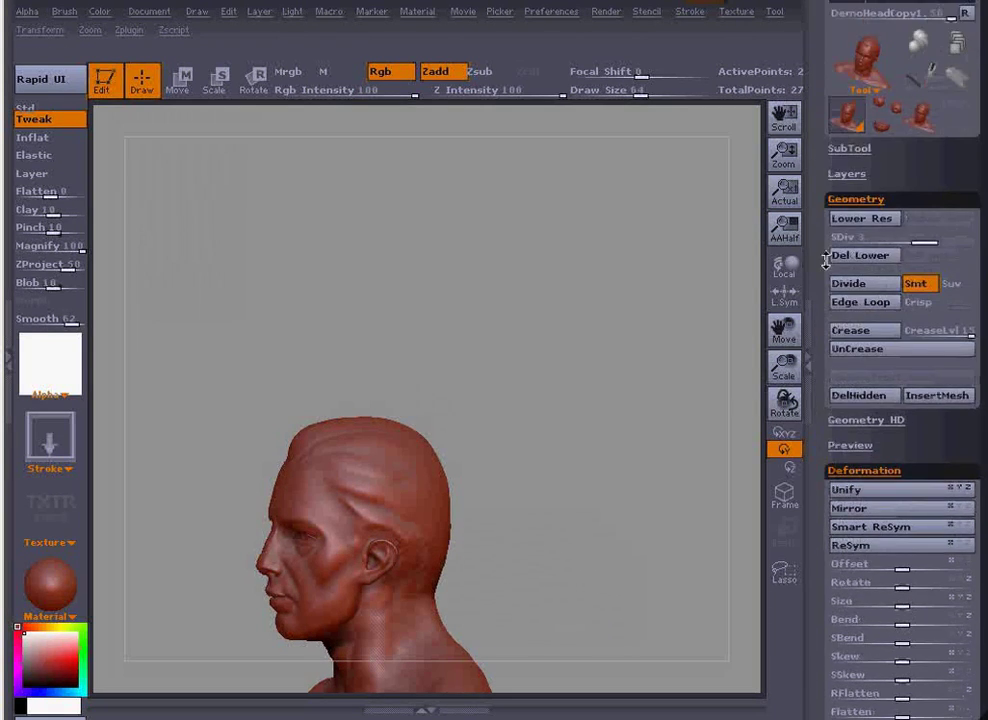
pyautogui.click(831, 248)
# - Drag the crown of the head upward into a tall, narrow cone
pyautogui.moveTo(468, 397); pyautogui.dragTo(514, 391)
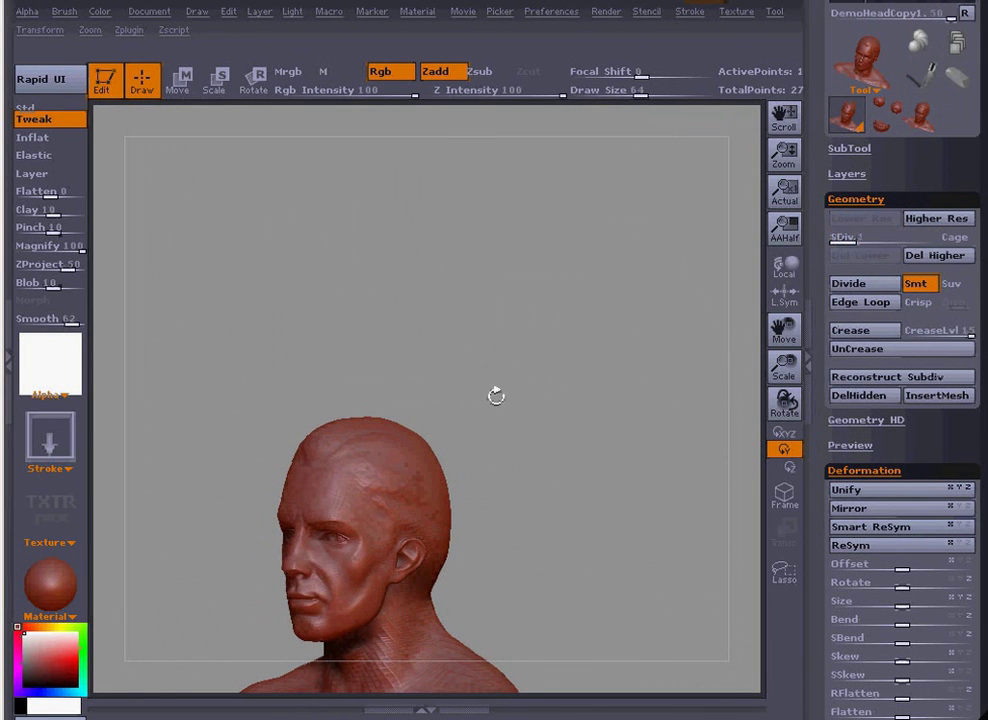
pyautogui.moveTo(326, 447); pyautogui.dragTo(379, 202)
pyautogui.moveTo(530, 318)
pyautogui.mouseDown()
pyautogui.moveTo(710, 325)
pyautogui.moveTo(490, 346)
pyautogui.moveTo(637, 336)
pyautogui.moveTo(650, 353)
pyautogui.moveTo(557, 355)
pyautogui.mouseUp()
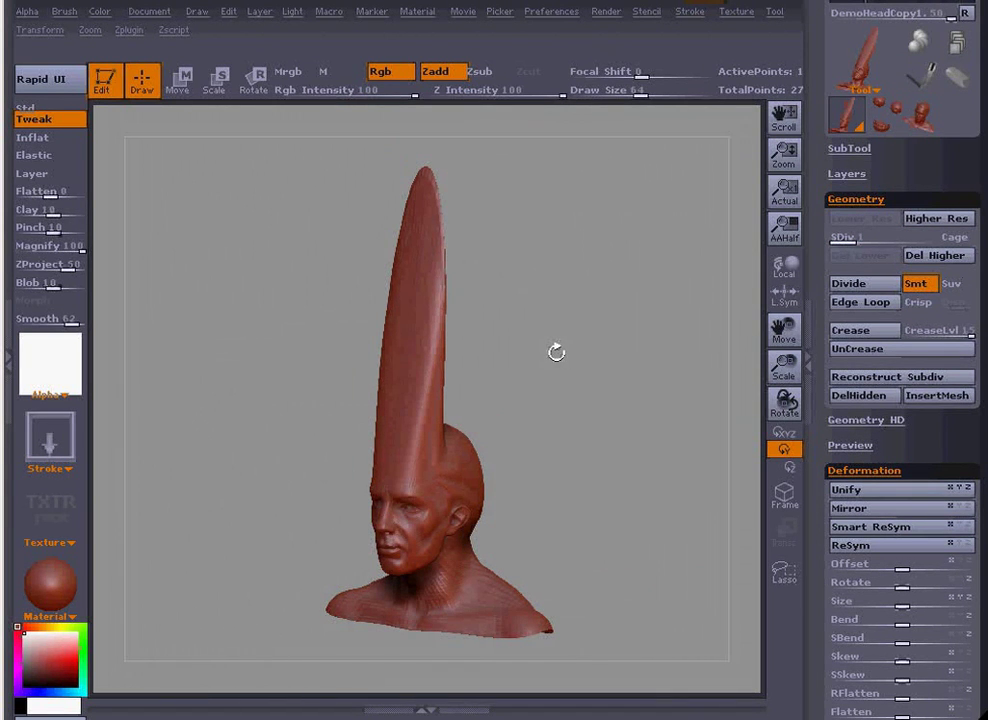
pyautogui.moveTo(557, 352); pyautogui.dragTo(593, 351)
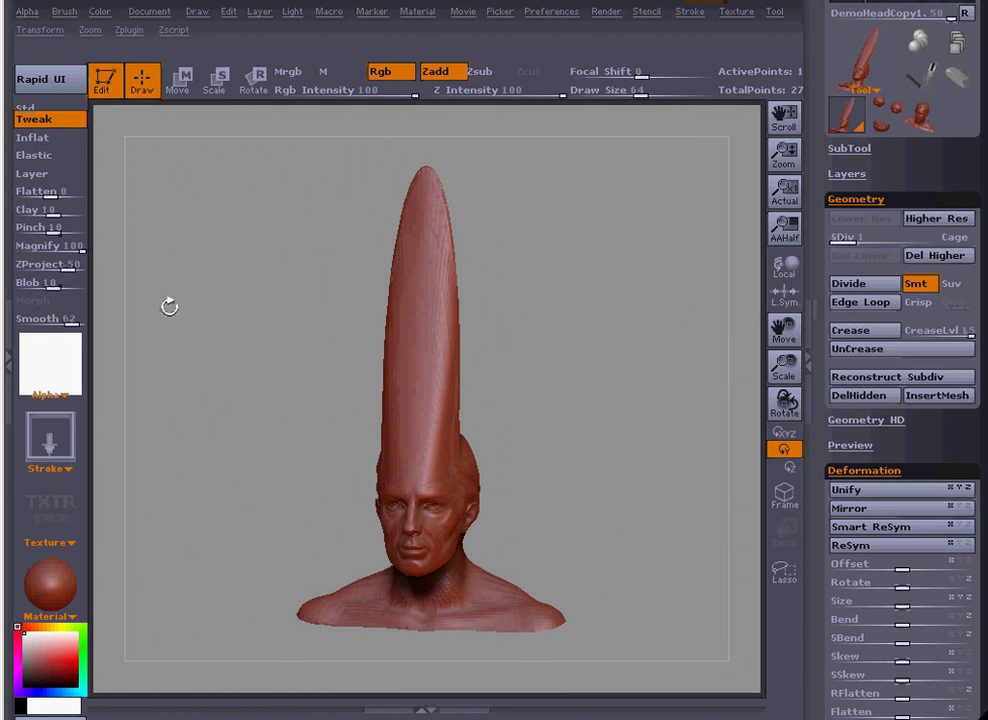
pyautogui.moveTo(880, 237); pyautogui.dragTo(948, 237)
pyautogui.moveTo(675, 324); pyautogui.dragTo(622, 342)
pyautogui.moveTo(905, 238); pyautogui.dragTo(820, 238)
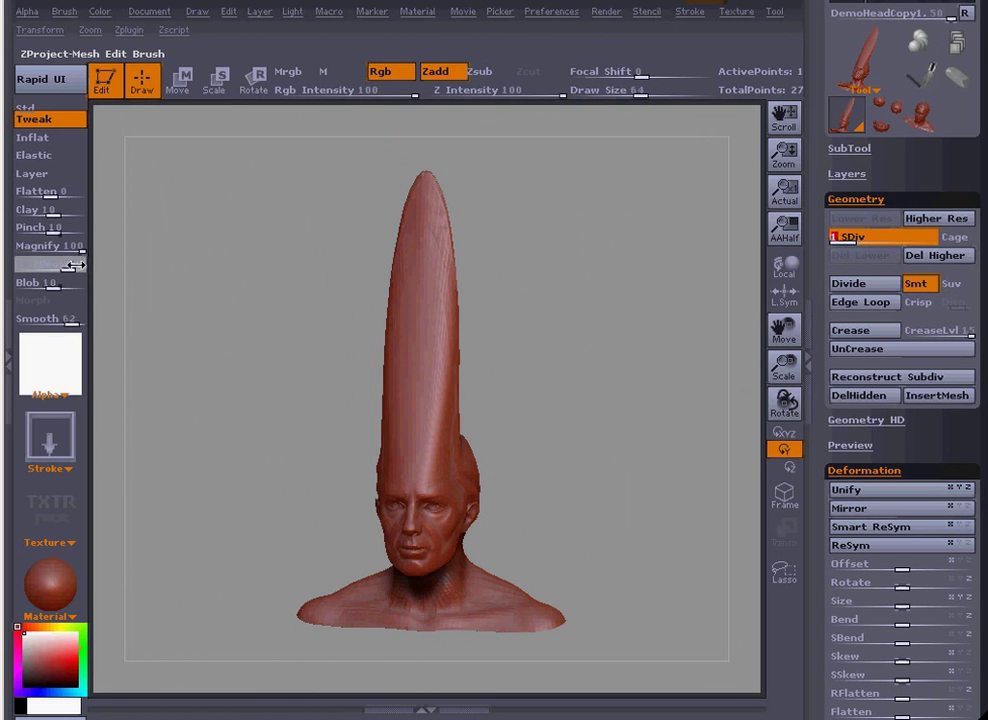
# - Puff out the brow, nose and lips with the Magnify brush at a reduced draw size
pyautogui.click(50, 245)
pyautogui.press('space')
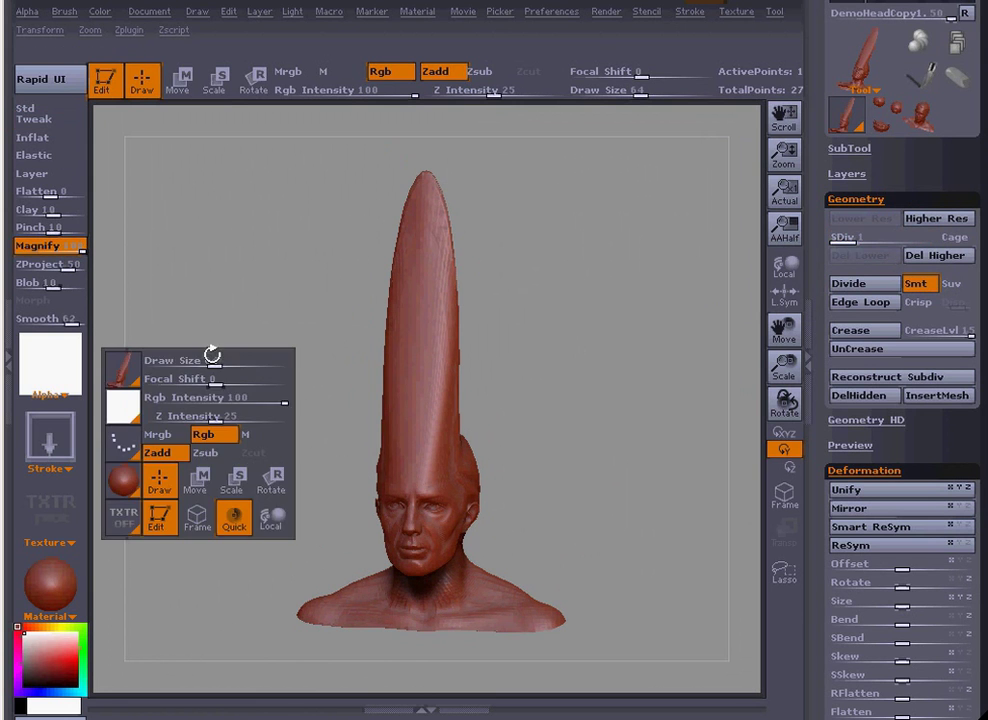
pyautogui.moveTo(209, 358); pyautogui.dragTo(199, 360)
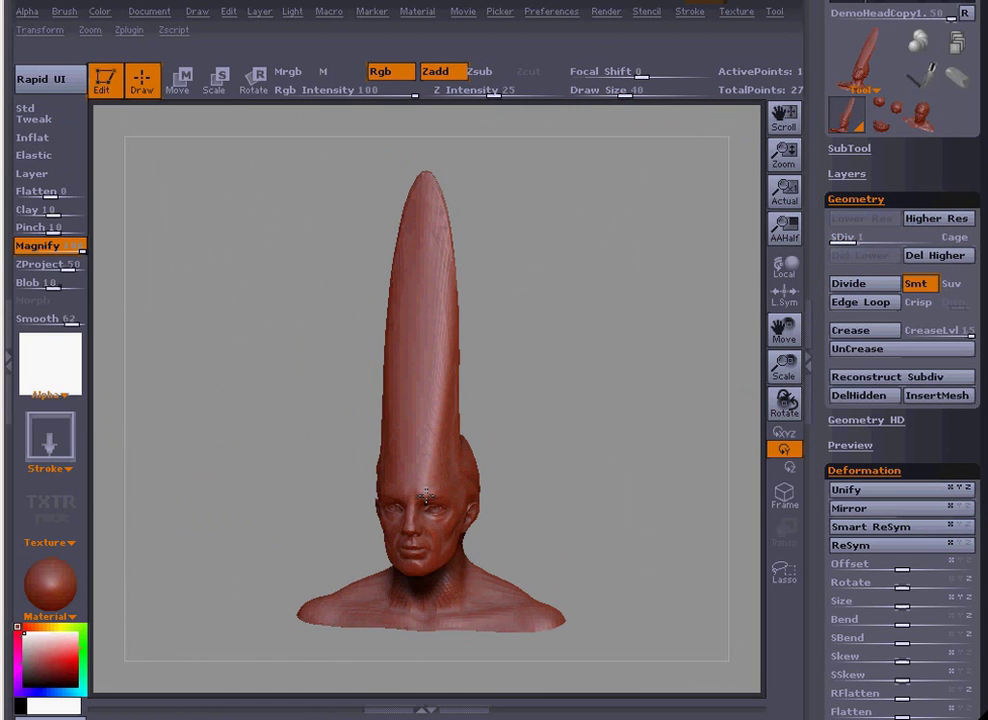
pyautogui.moveTo(425, 497); pyautogui.dragTo(418, 543)
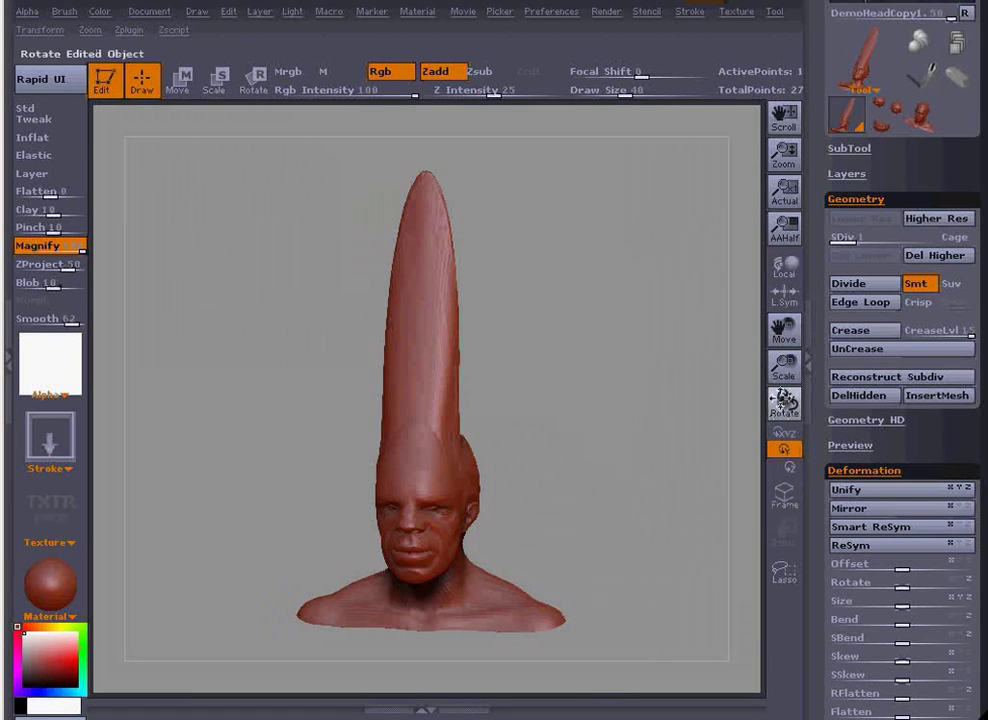
pyautogui.moveTo(784, 369); pyautogui.dragTo(788, 373)
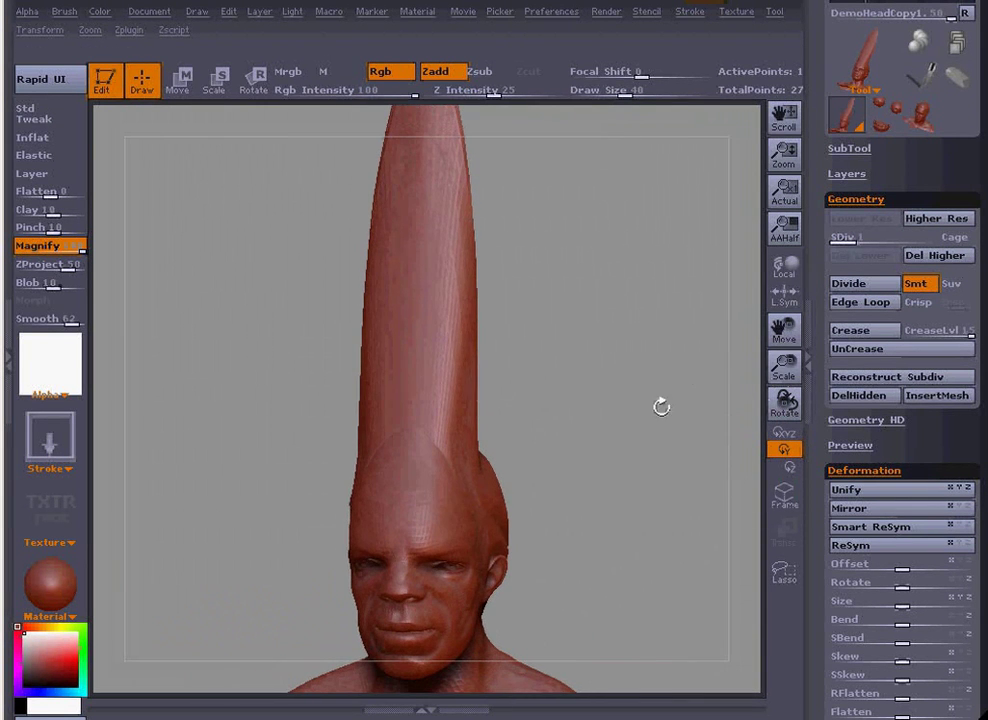
pyautogui.moveTo(648, 399); pyautogui.dragTo(593, 332)
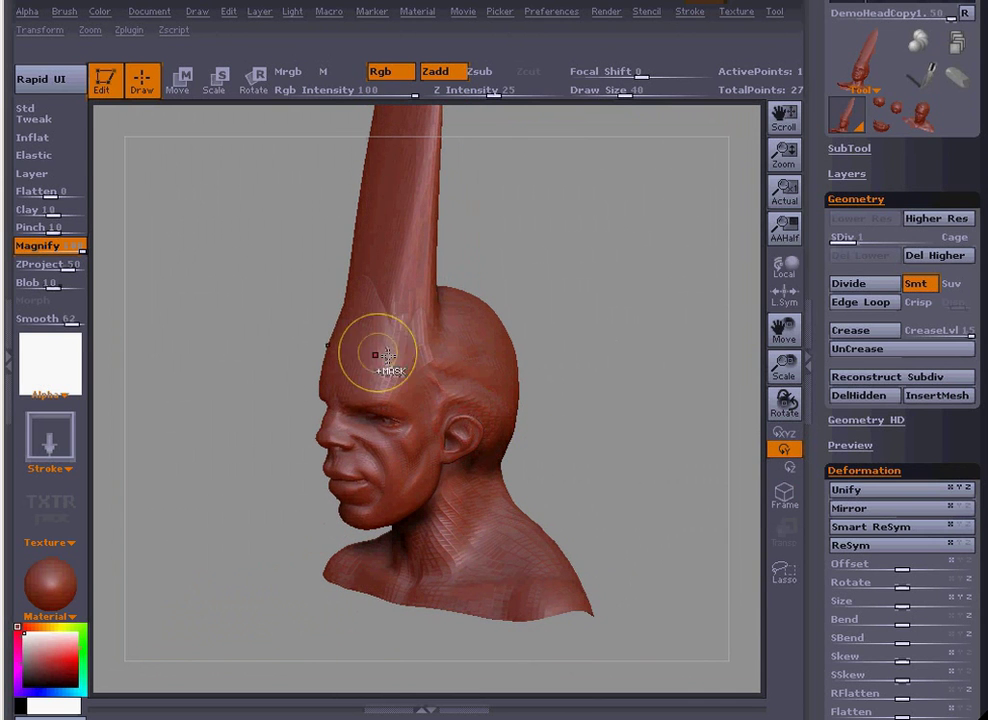
# - Tweak the ear up and back, then step subdivision from SDiv 3 down to SDiv 1
pyautogui.click(35, 119)
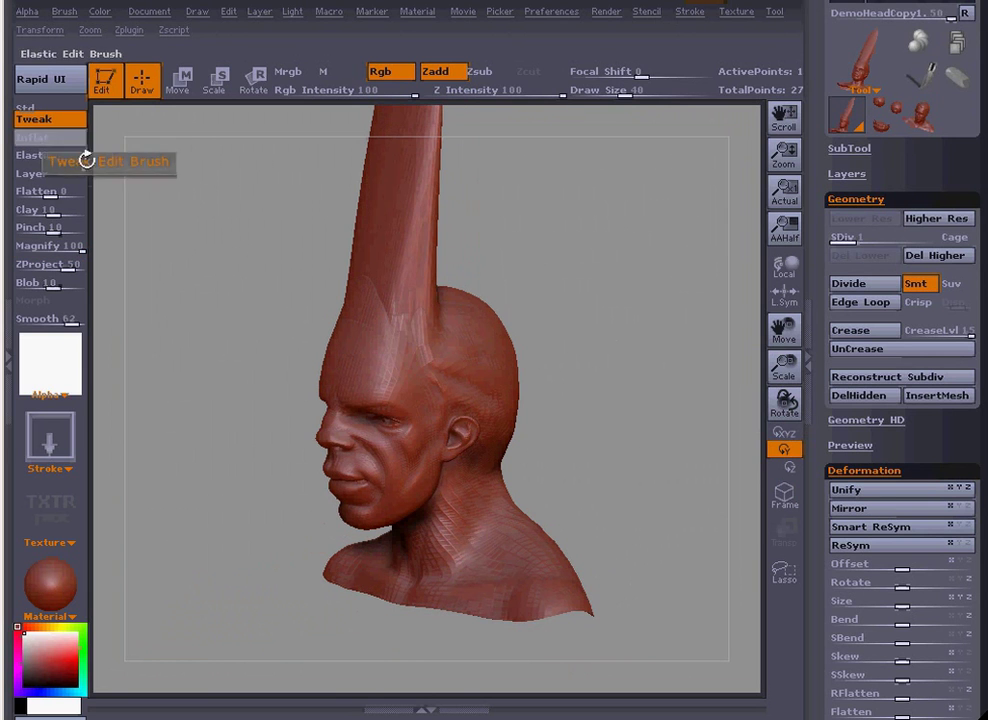
pyautogui.moveTo(470, 426); pyautogui.dragTo(484, 408)
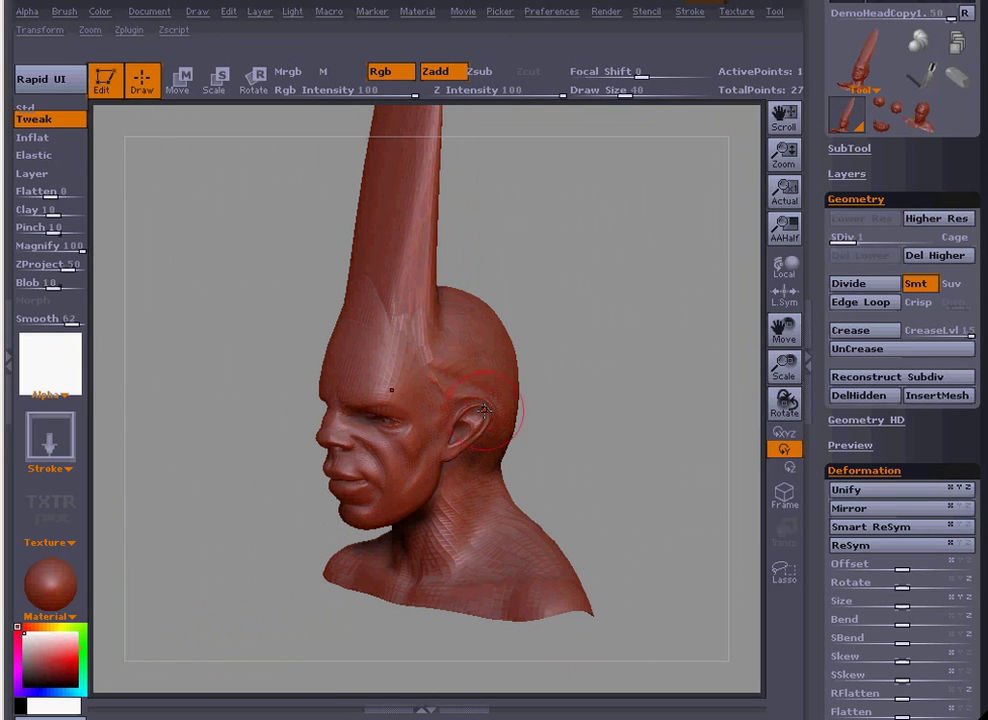
pyautogui.moveTo(850, 237); pyautogui.dragTo(928, 237)
pyautogui.moveTo(743, 289); pyautogui.dragTo(790, 306)
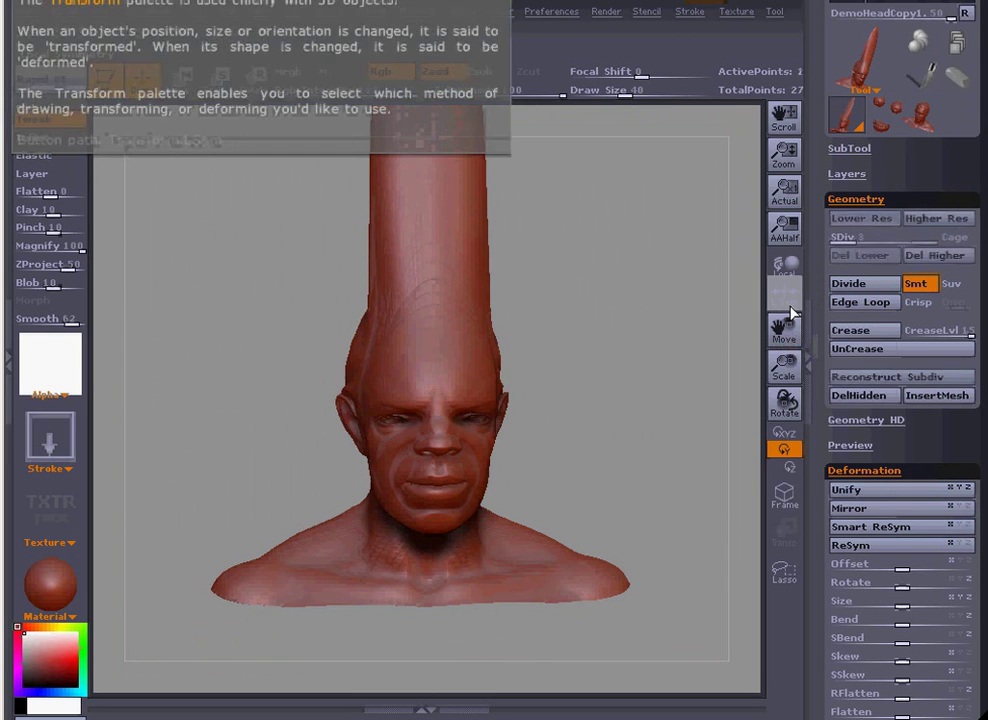
pyautogui.hotkey('shift', 'd')
pyautogui.hotkey('shift', 'd')
pyautogui.press('d')
pyautogui.press('d')
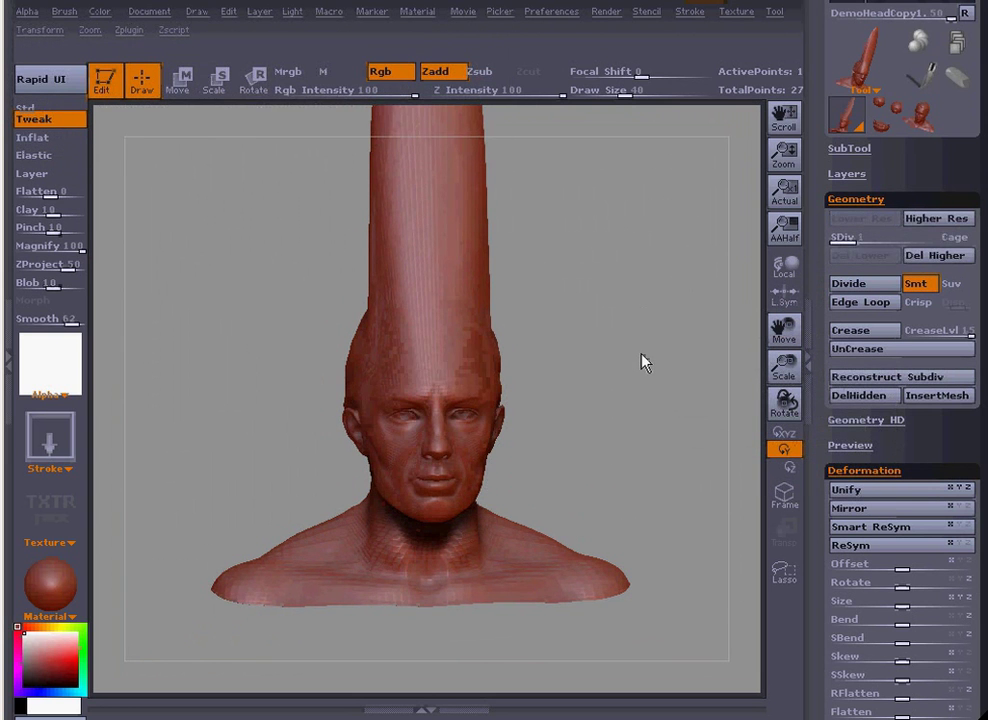
pyautogui.hotkey('shift', 'd')
pyautogui.hotkey('shift', 'd')
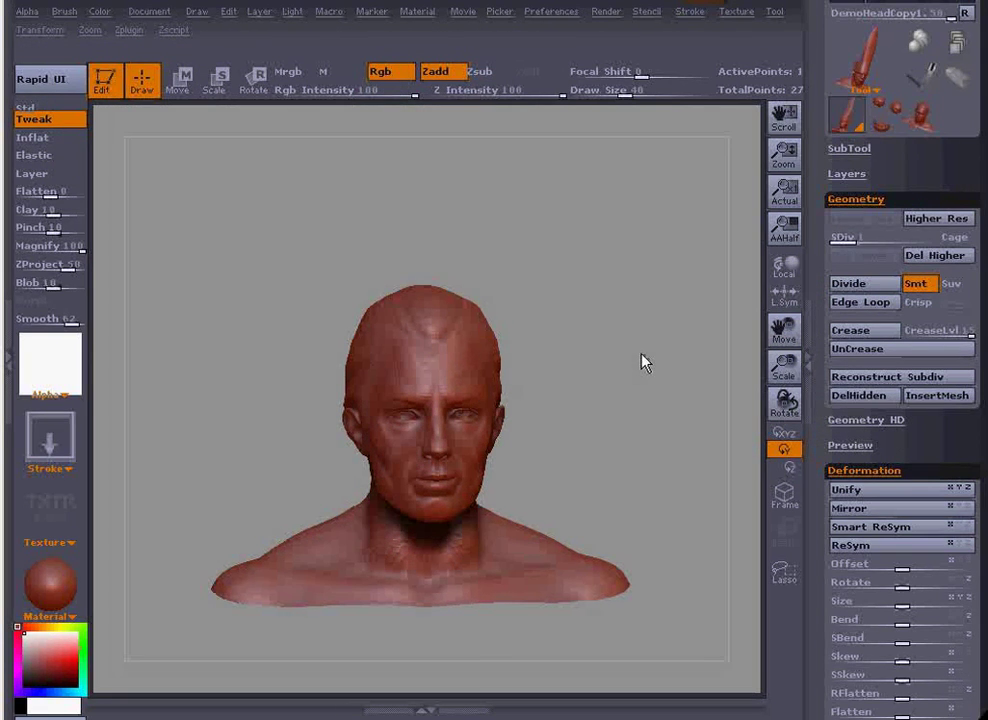
# - Raise Tweak draw size to 114 and drag the crown up into a tall, broad cone
pyautogui.moveTo(628, 353)
pyautogui.keyDown('alt'); pyautogui.mouseDown()
pyautogui.moveTo(605, 451)
pyautogui.moveTo(633, 450)
pyautogui.moveTo(571, 450)
pyautogui.mouseUp(); pyautogui.keyUp('alt')
pyautogui.press('space')
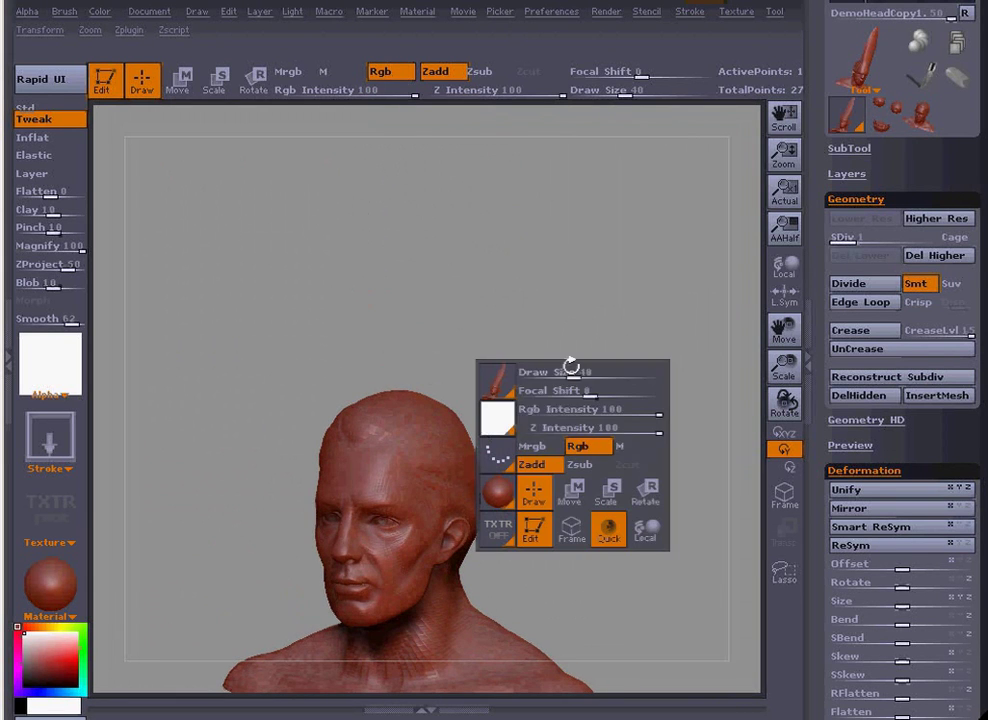
pyautogui.moveTo(571, 374); pyautogui.dragTo(617, 374)
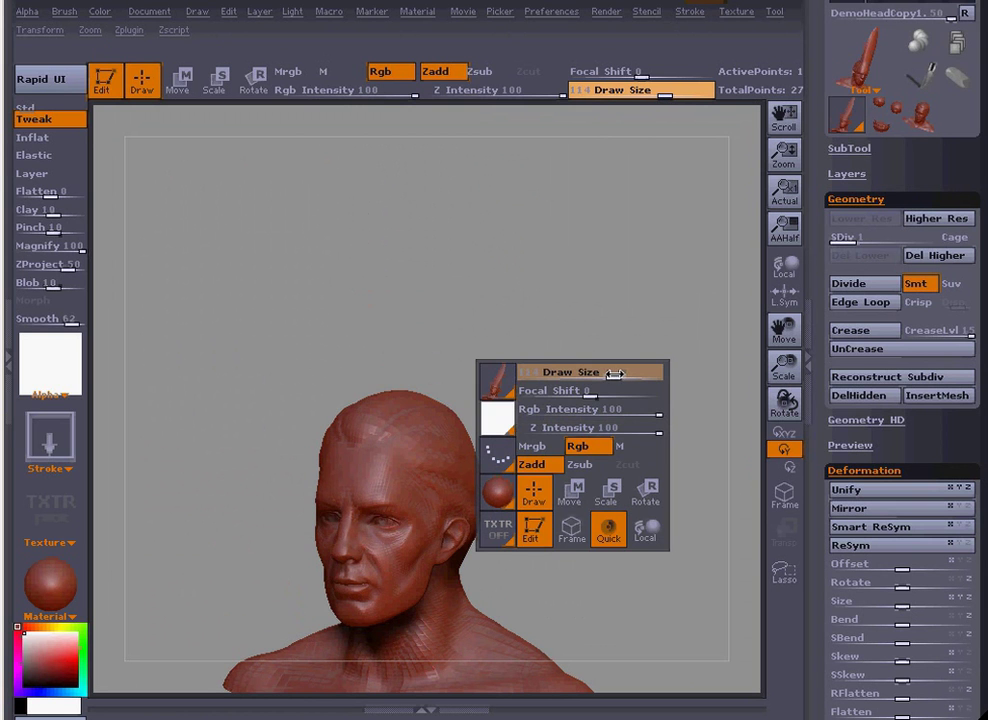
pyautogui.moveTo(450, 300)
pyautogui.mouseDown()
pyautogui.moveTo(490, 307)
pyautogui.moveTo(465, 305)
pyautogui.mouseUp()
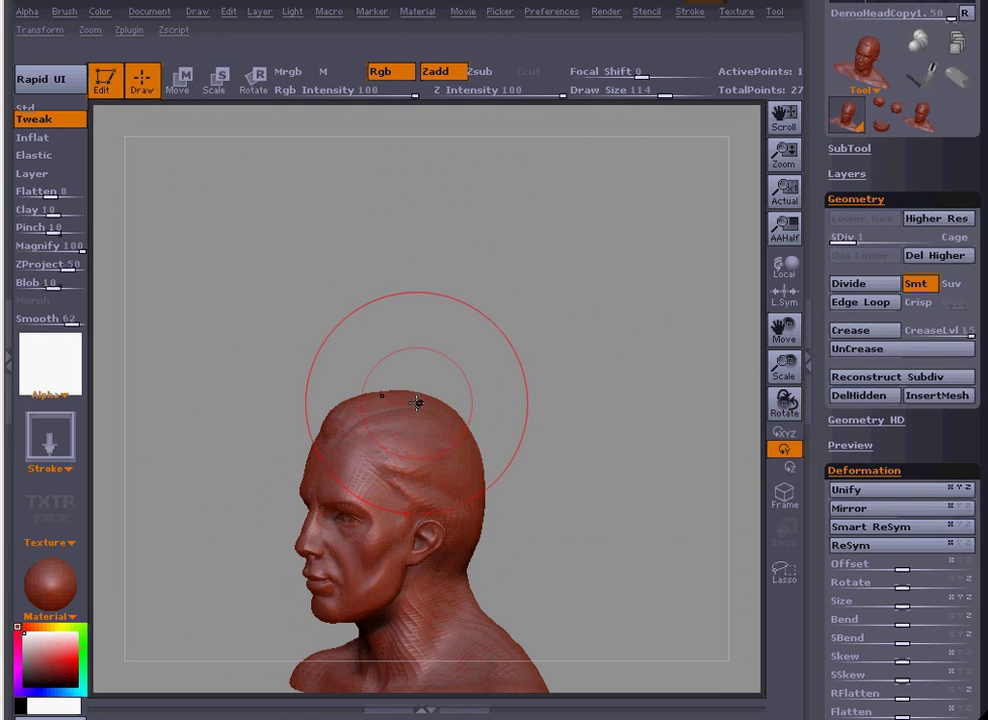
pyautogui.moveTo(417, 400)
pyautogui.mouseDown()
pyautogui.moveTo(455, 335)
pyautogui.moveTo(461, 236)
pyautogui.mouseUp()
pyautogui.moveTo(269, 311); pyautogui.dragTo(370, 310)
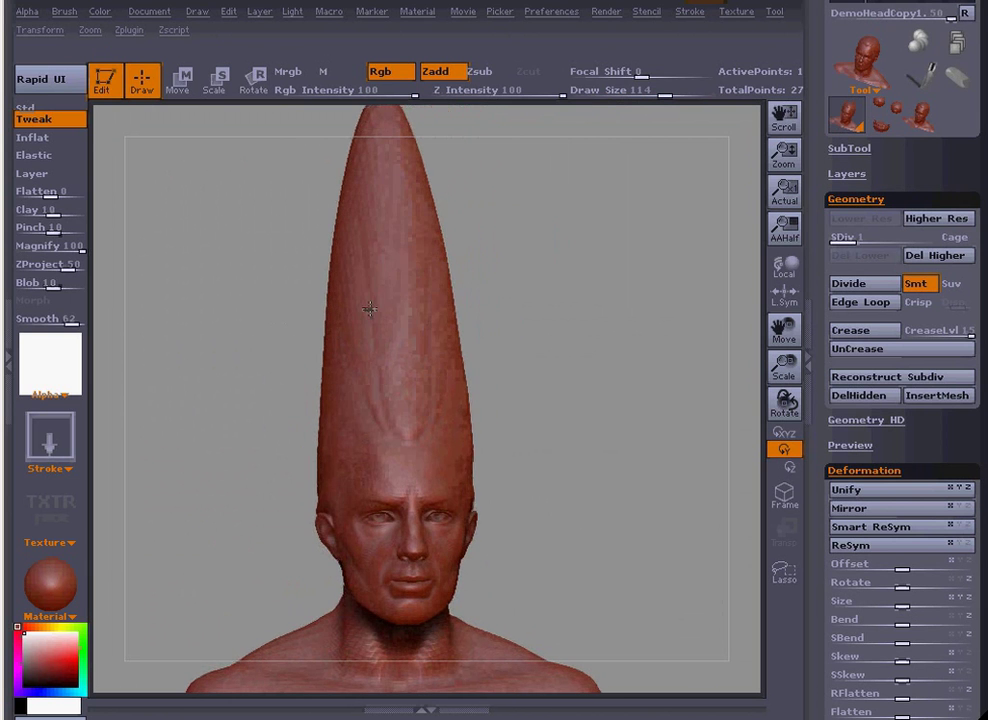
pyautogui.moveTo(556, 558); pyautogui.dragTo(540, 559)
# - Widen the face sides, undoing one attempt, then stretch the mouth and cheeks into a broad grin
pyautogui.keyDown('shift'); pyautogui.moveTo(342, 548); pyautogui.dragTo(329, 553); pyautogui.keyUp('shift')
pyautogui.moveTo(298, 553)
pyautogui.mouseDown()
pyautogui.moveTo(337, 574)
pyautogui.moveTo(263, 544)
pyautogui.moveTo(242, 572)
pyautogui.mouseUp()
pyautogui.hotkey('ctrl', 'z')
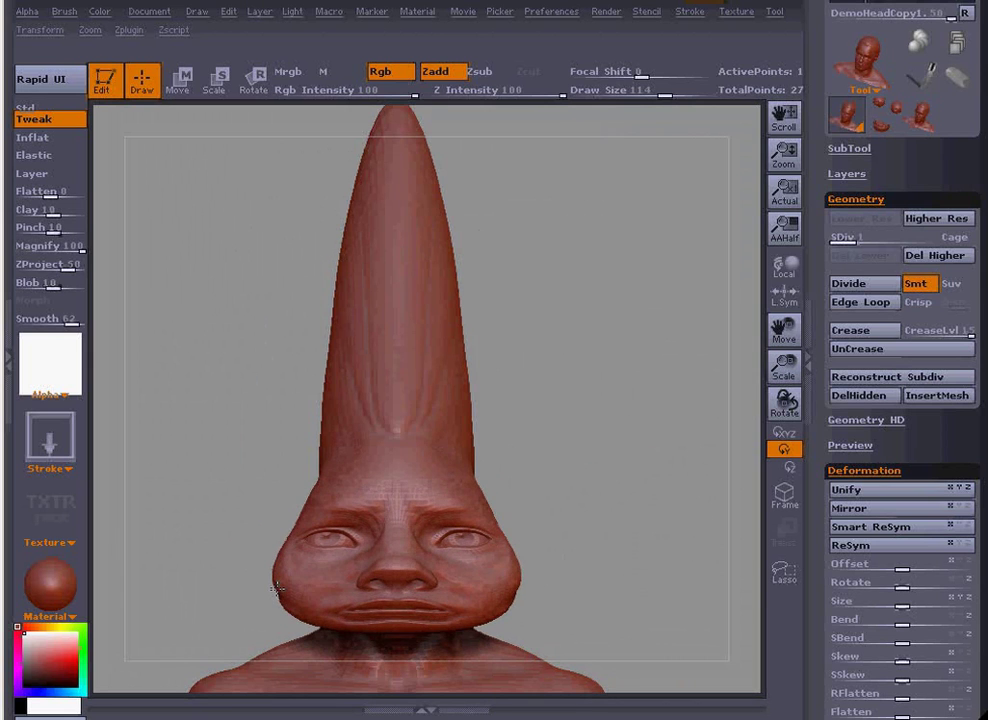
pyautogui.moveTo(220, 510); pyautogui.dragTo(234, 364)
pyautogui.moveTo(398, 468)
pyautogui.mouseDown()
pyautogui.moveTo(382, 513)
pyautogui.moveTo(379, 459)
pyautogui.moveTo(373, 569)
pyautogui.moveTo(375, 494)
pyautogui.mouseUp()
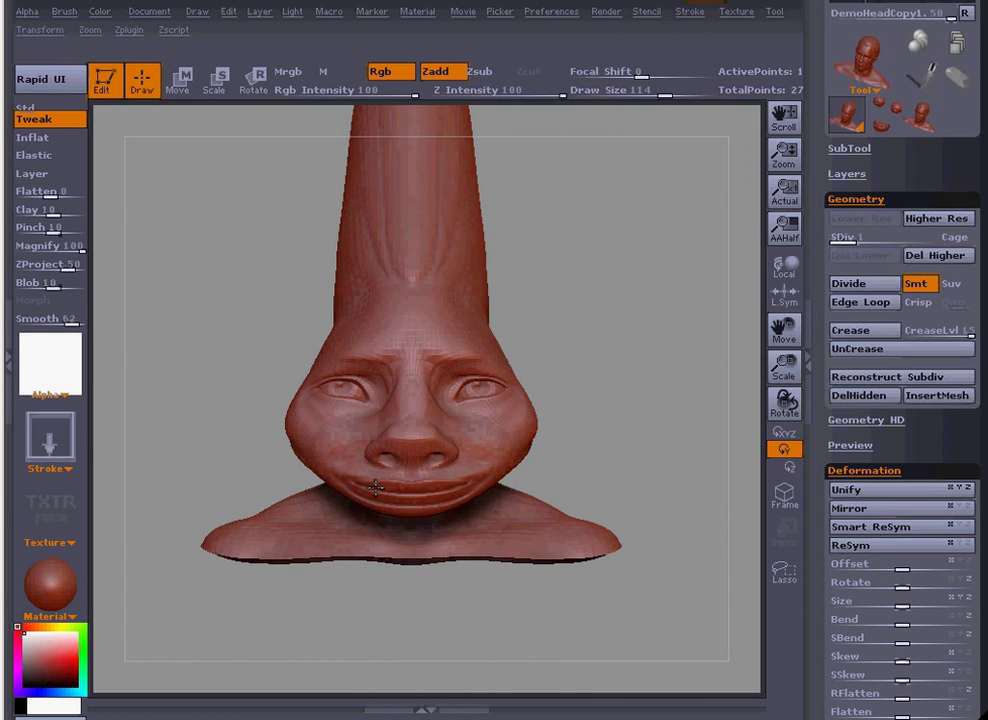
pyautogui.moveTo(307, 455); pyautogui.dragTo(310, 444)
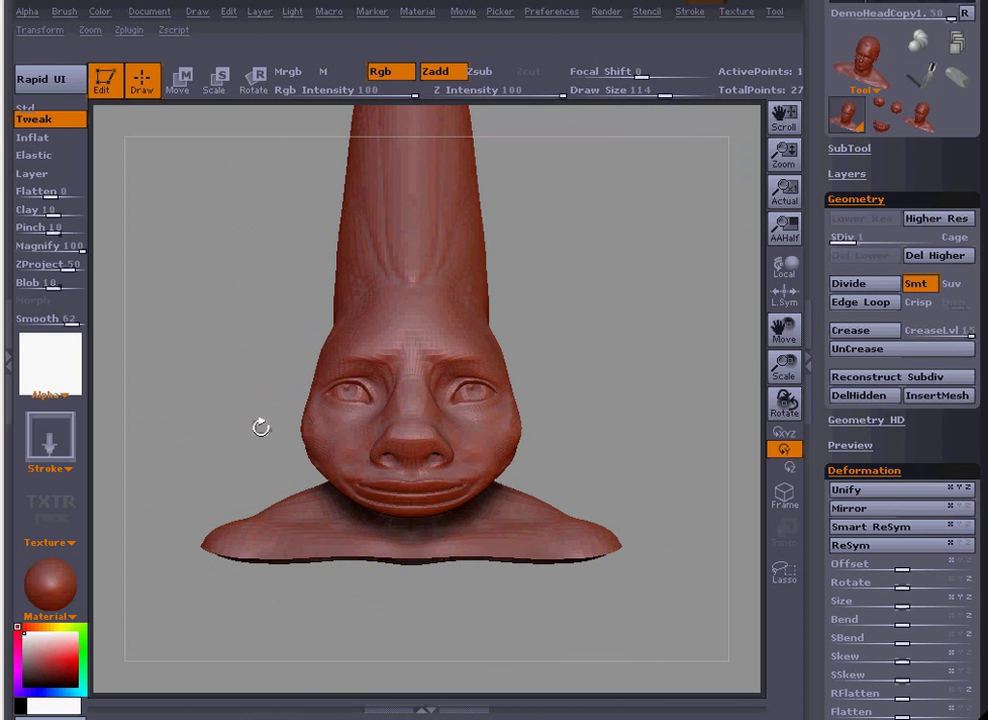